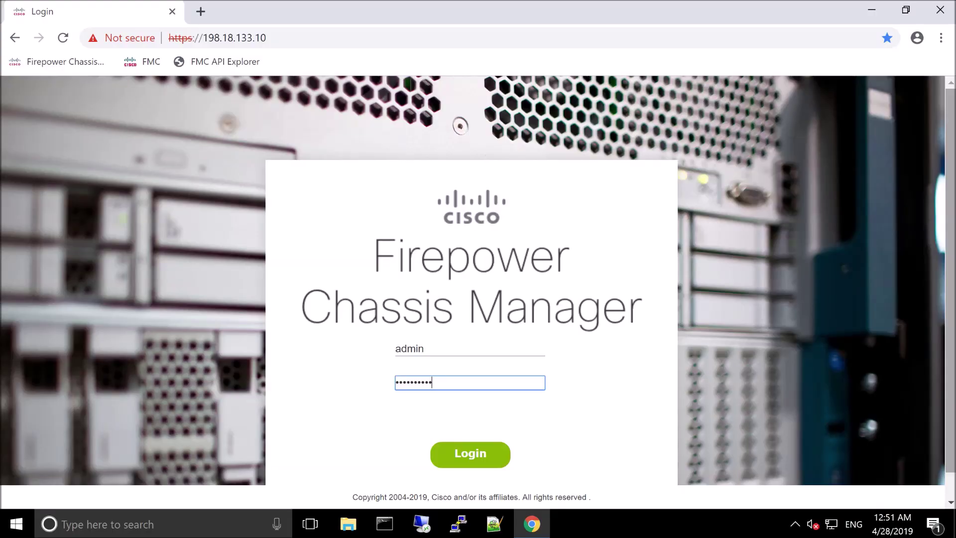
# Submit the login credentials to reach the 4110 chassis Overview page
pyautogui.click(470, 452)
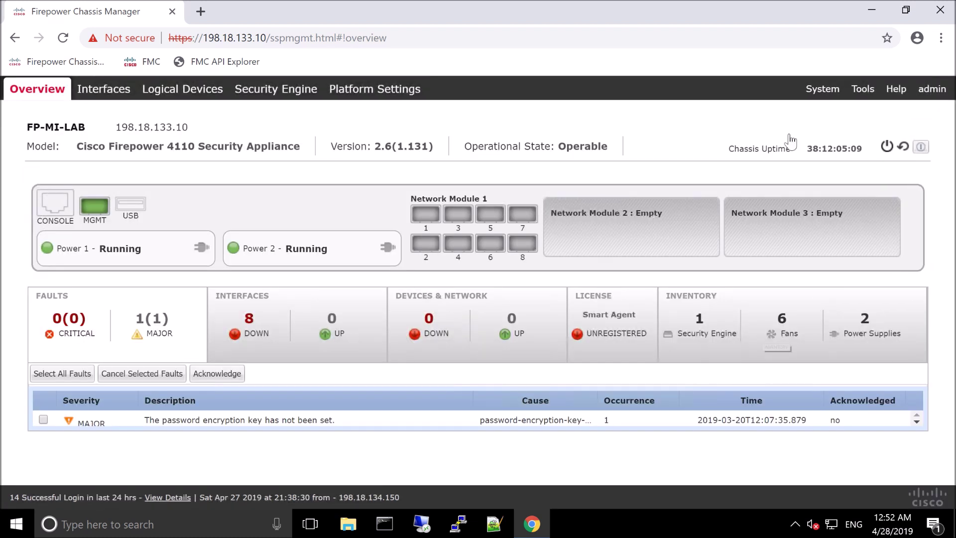
# Go to System > Configuration to show the configuration export page
pyautogui.moveTo(929, 95)
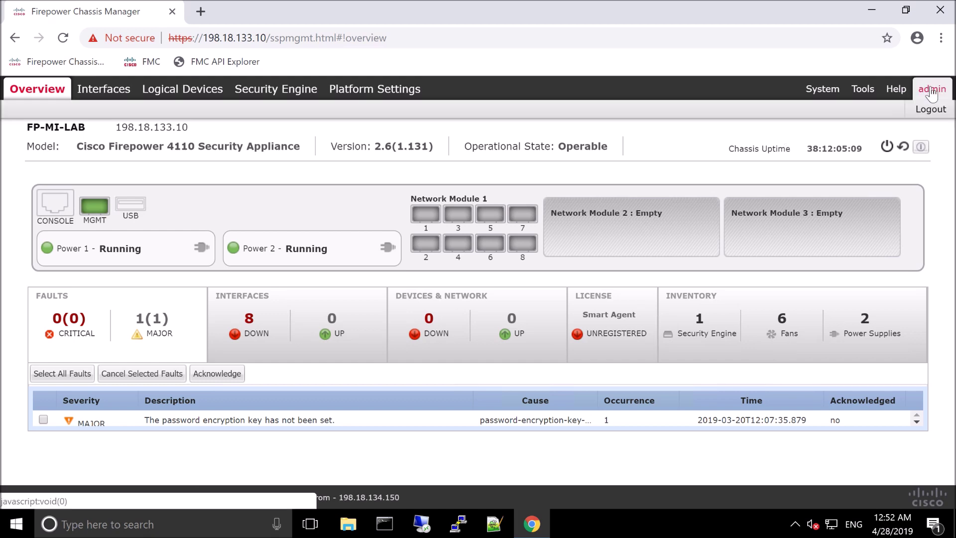
pyautogui.moveTo(894, 89)
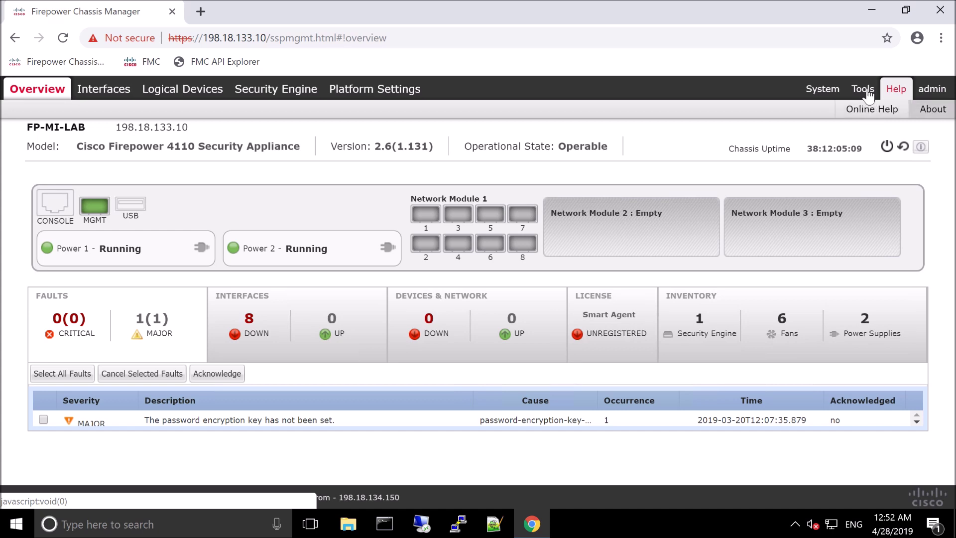
pyautogui.moveTo(862, 94)
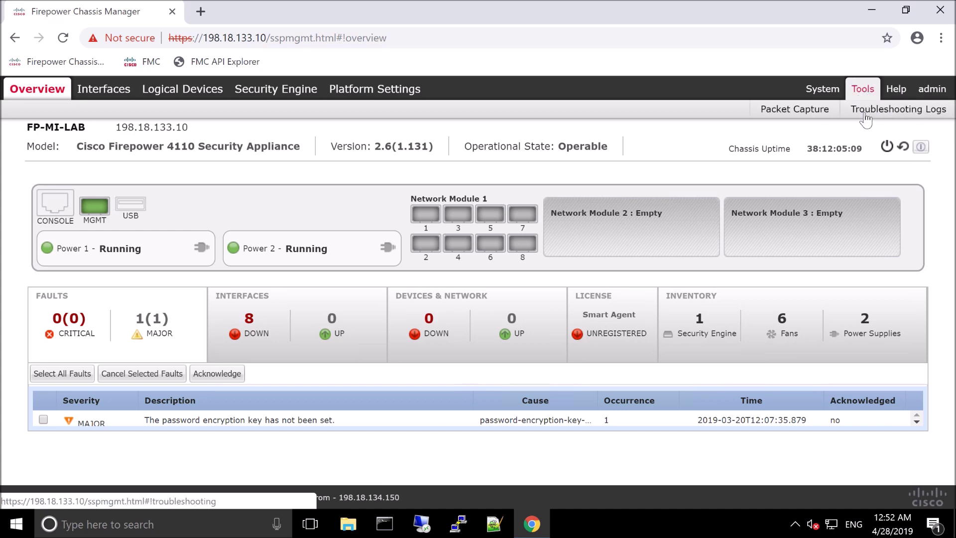
pyautogui.moveTo(827, 95)
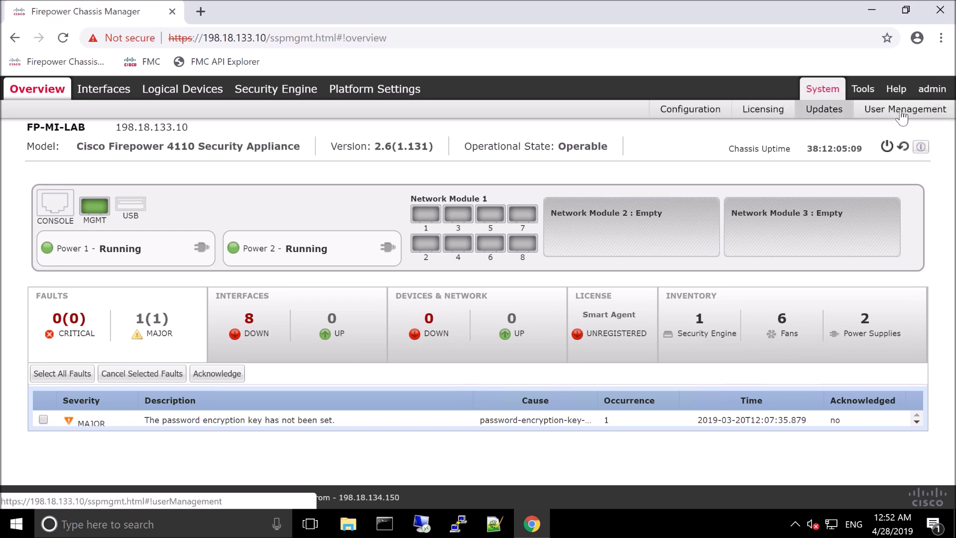
pyautogui.click(683, 114)
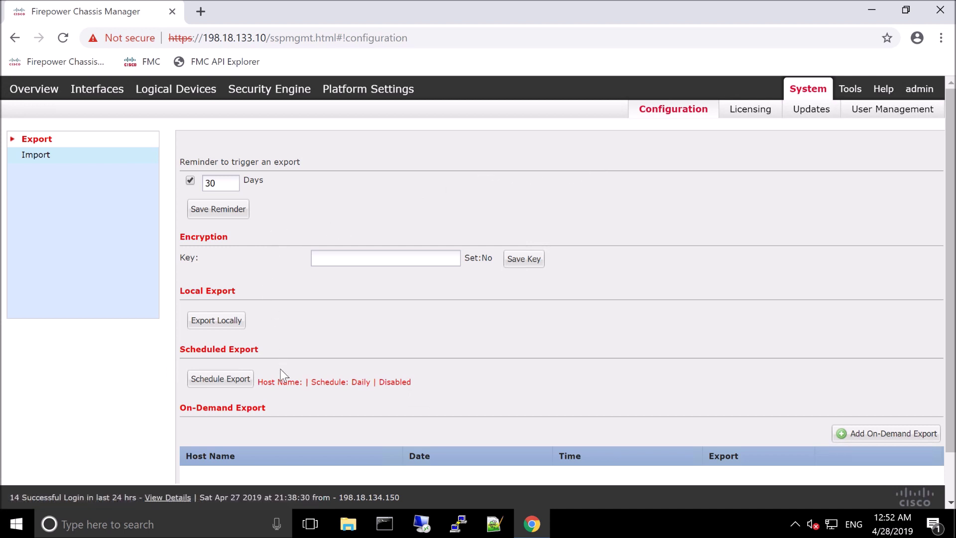
# Look over the configuration export options, then switch to Platform Settings
pyautogui.scroll(-2, 281, 371)
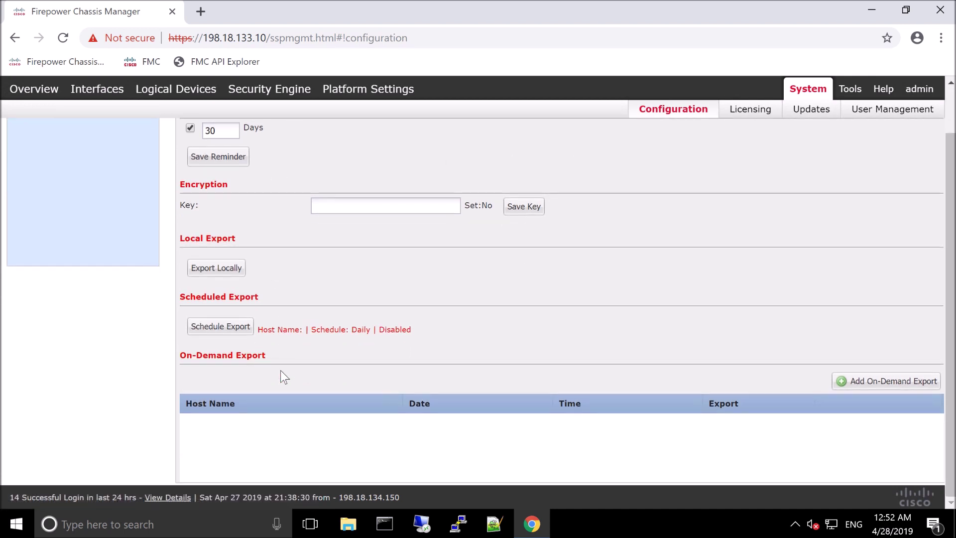
pyautogui.scroll(1, 281, 377)
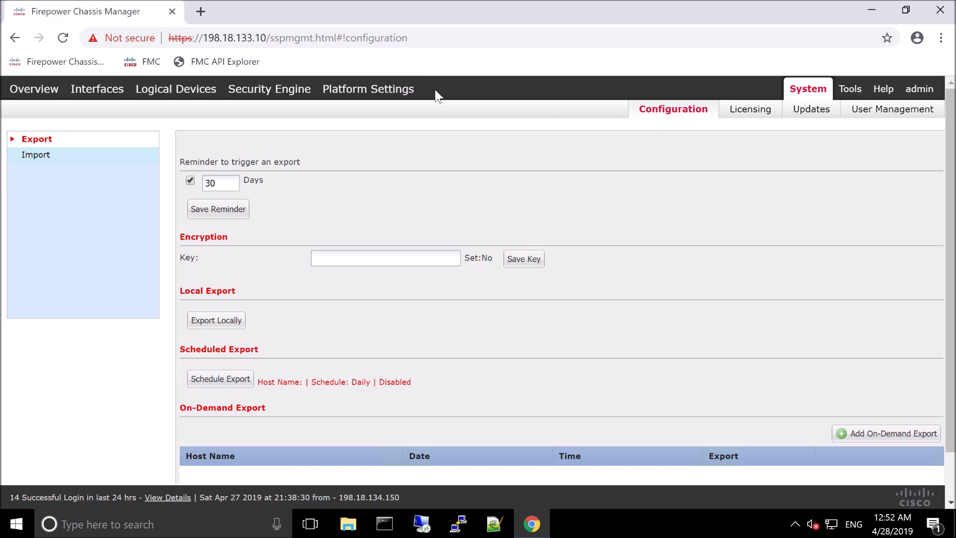
pyautogui.click(377, 90)
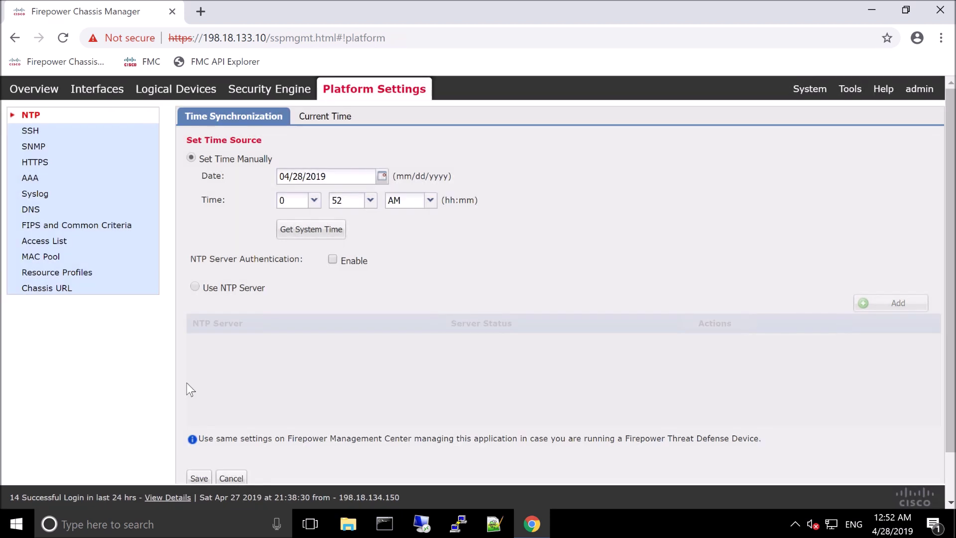
# Review the SSH and Access List settings, then view the Security Engine status
pyautogui.click(33, 131)
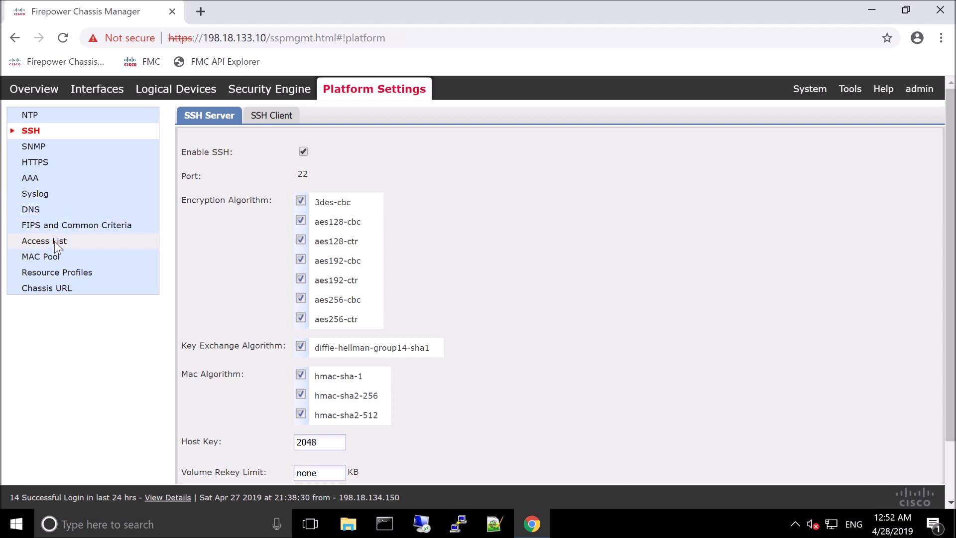
pyautogui.click(54, 241)
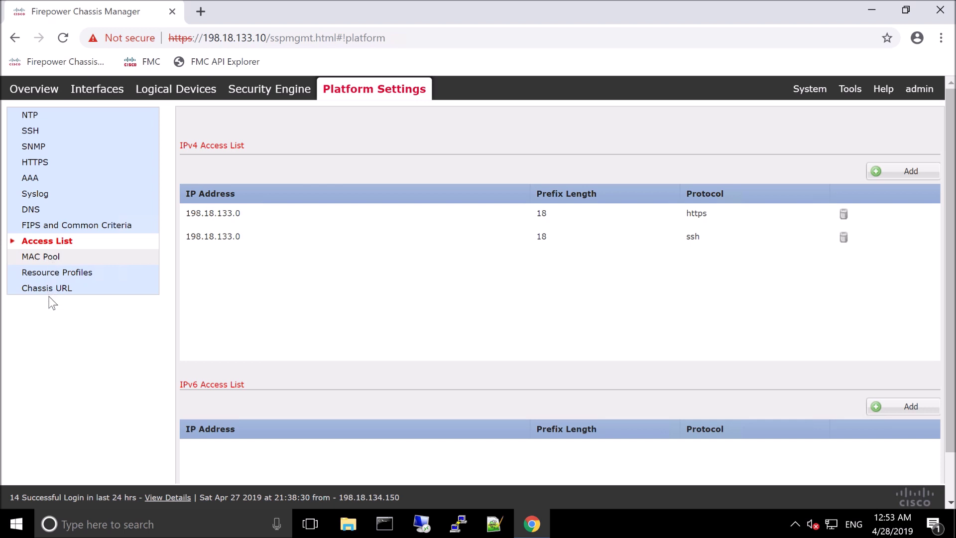
pyautogui.click(270, 91)
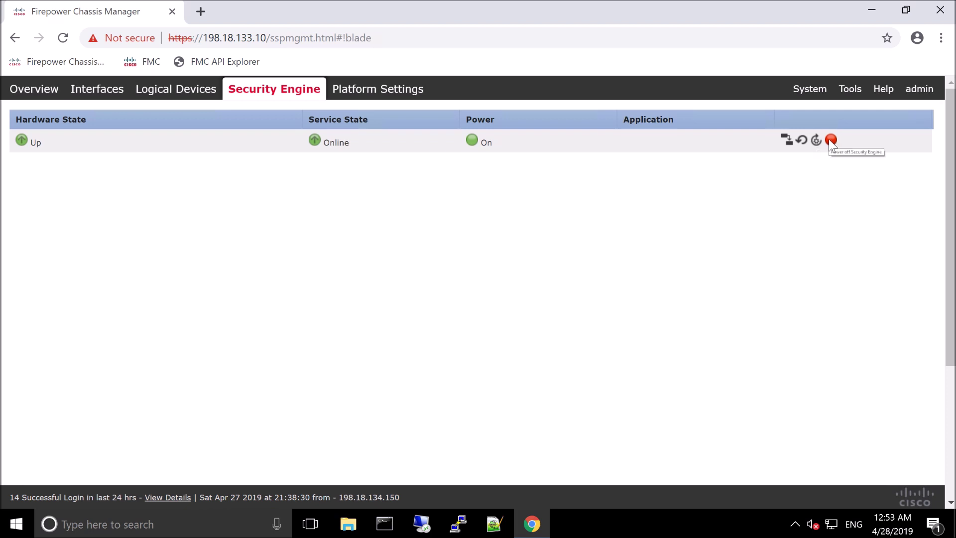
# After reviewing the security engine status, go to the Logical Devices list
pyautogui.click(182, 89)
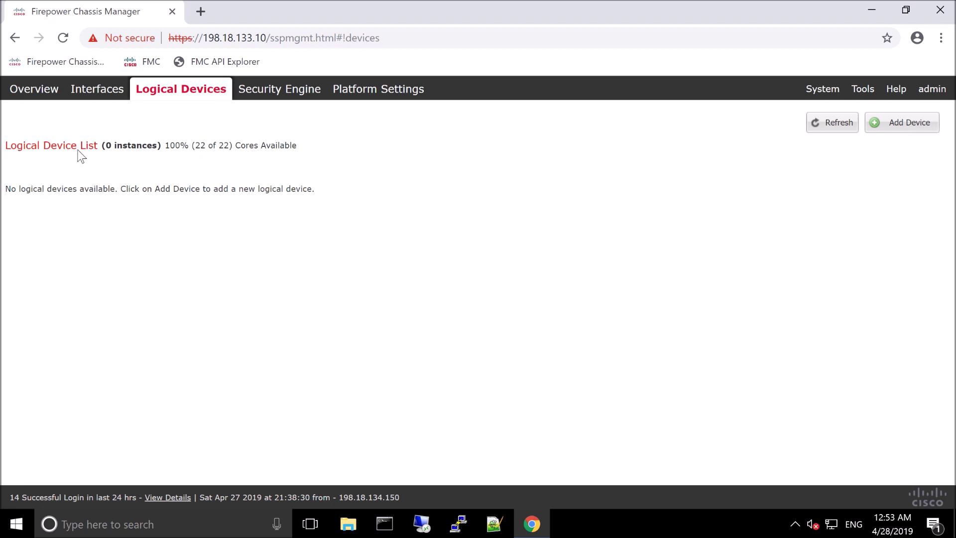
# Move from the empty logical device list to the Interfaces page
pyautogui.click(99, 90)
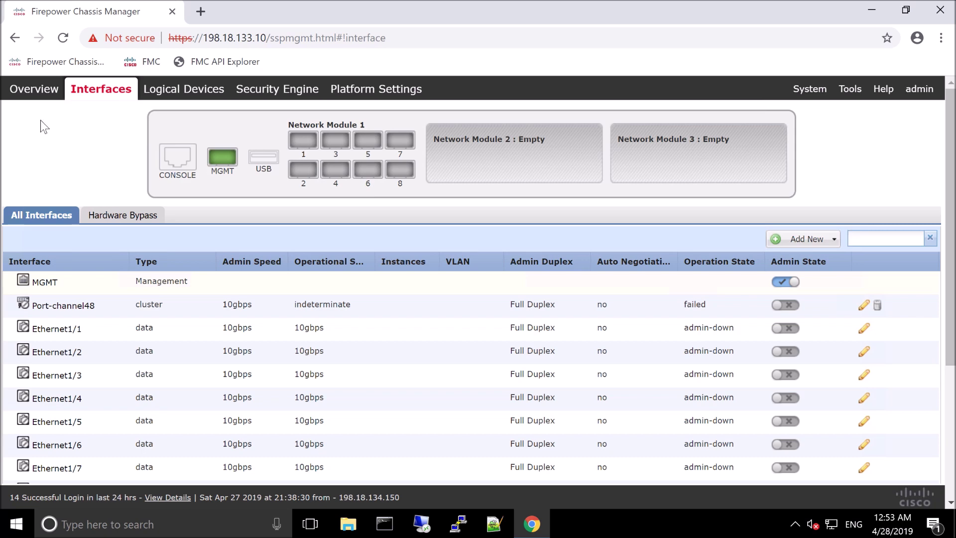
# Return from the All Interfaces table to the chassis Overview page
pyautogui.click(28, 85)
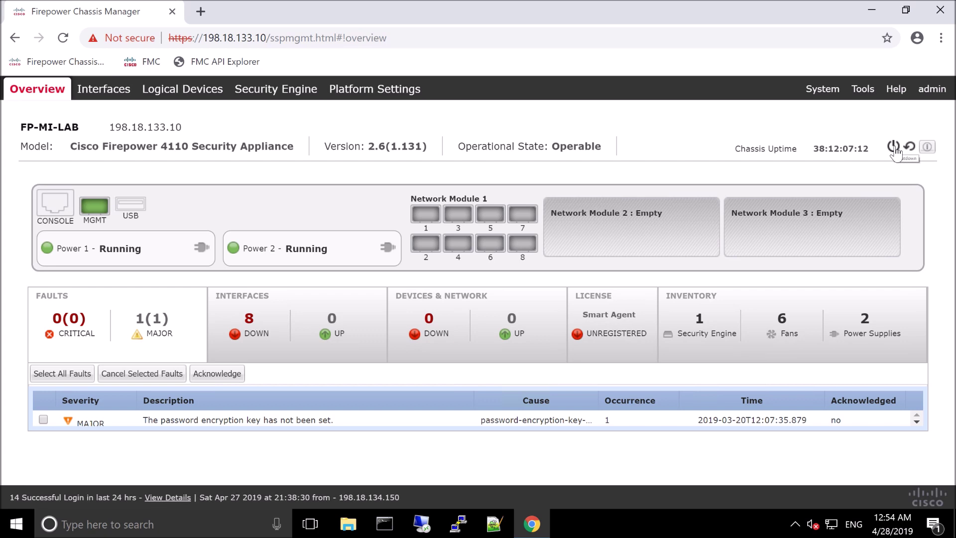
# Check the chassis uptime on the Overview, then return to the Interfaces list
pyautogui.click(929, 153)
pyautogui.click(90, 91)
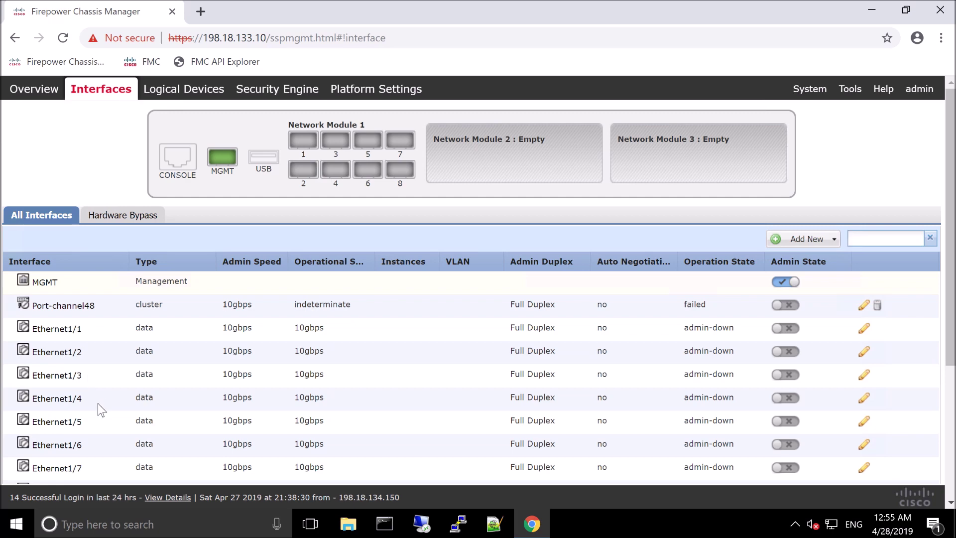
# Scroll the interfaces table and open the Edit Interface dialog for Ethernet1/1
pyautogui.click(952, 392)
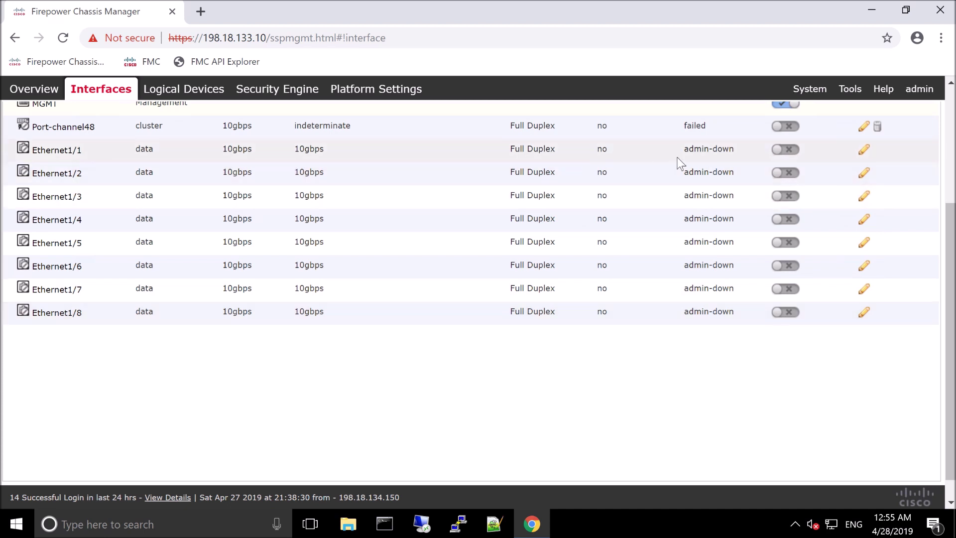
pyautogui.click(864, 152)
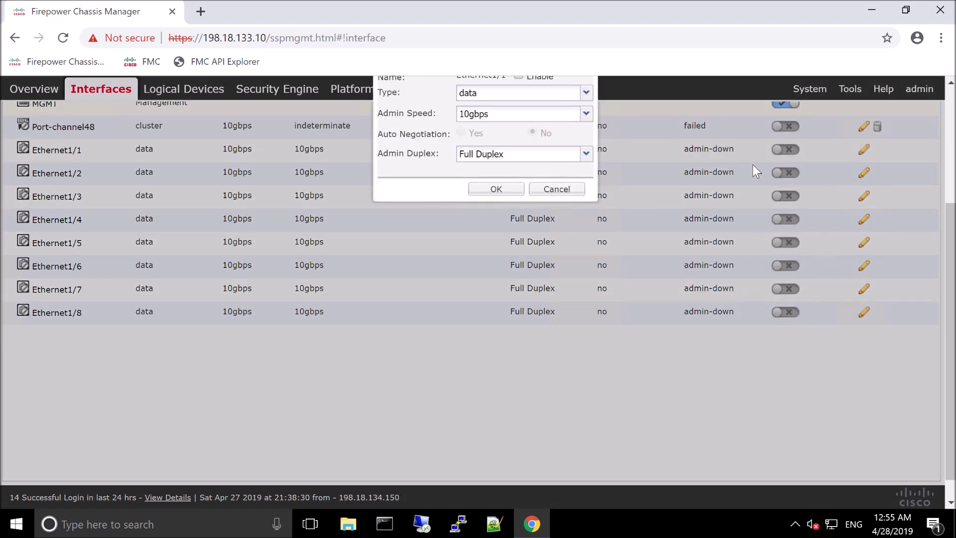
pyautogui.click(950, 83)
# Enable Ethernet1/1 as a mgmt interface at 10gbps full duplex and save it
pyautogui.scroll(2, 715, 143)
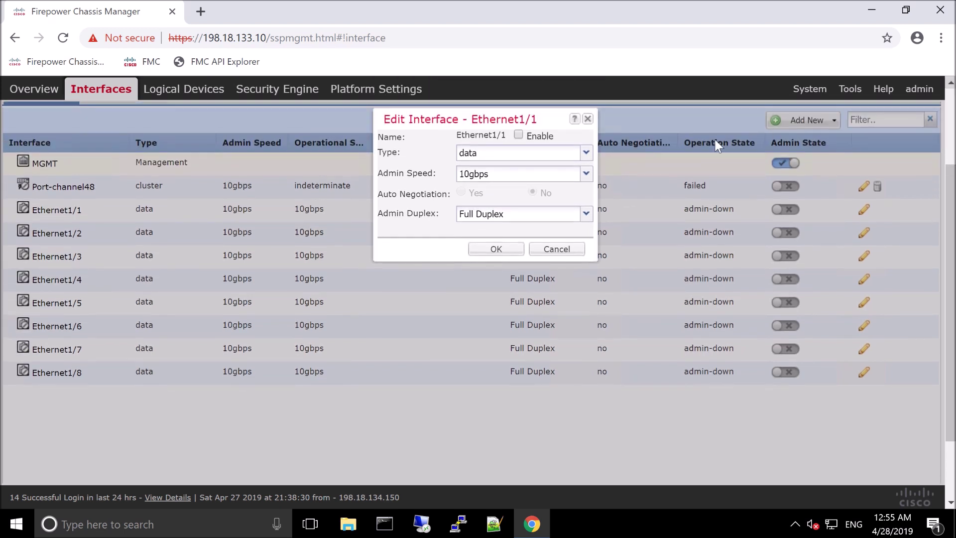
pyautogui.click(517, 134)
pyautogui.click(587, 154)
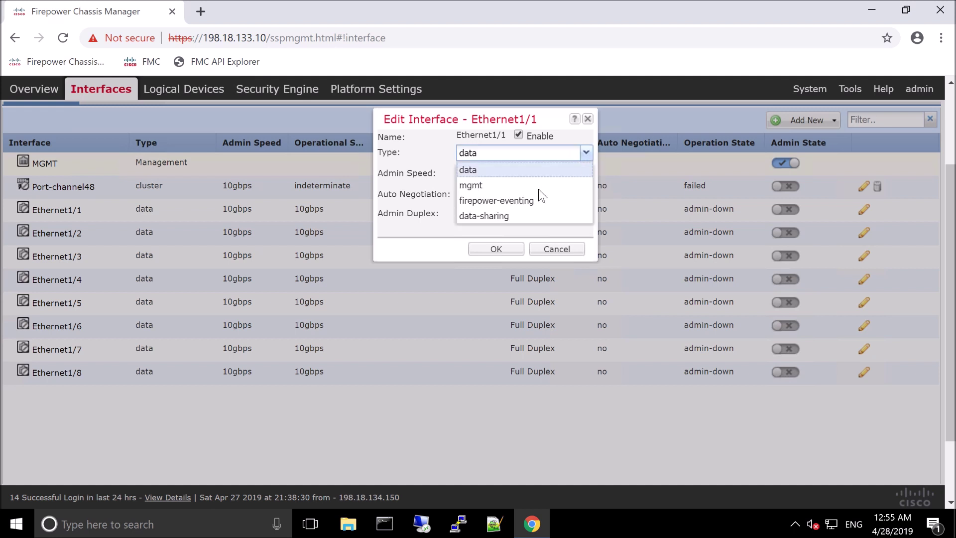
pyautogui.click(473, 186)
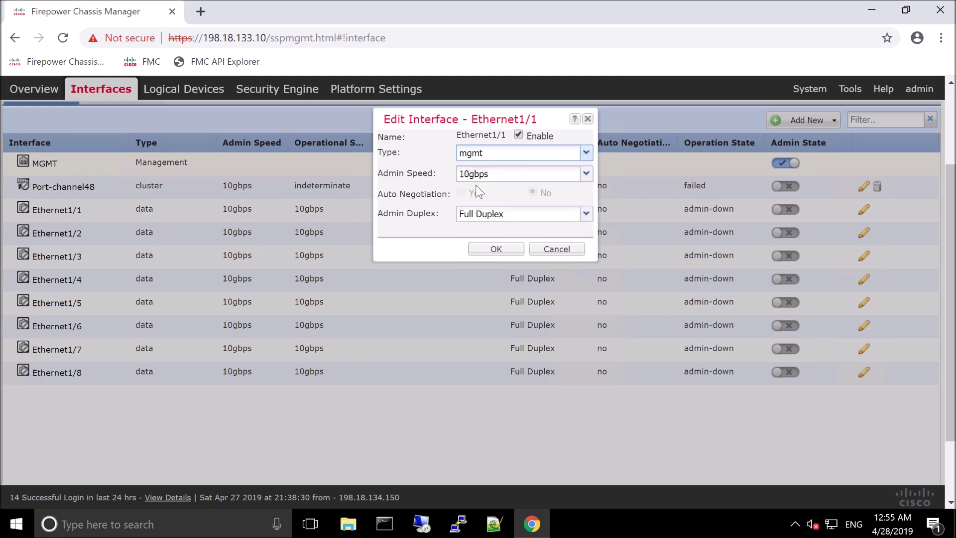
pyautogui.click(586, 153)
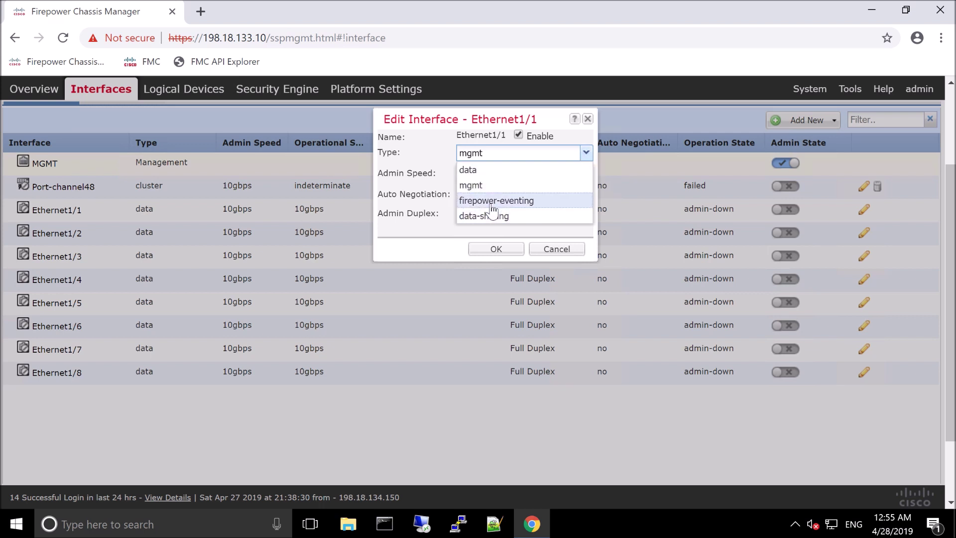
pyautogui.click(473, 185)
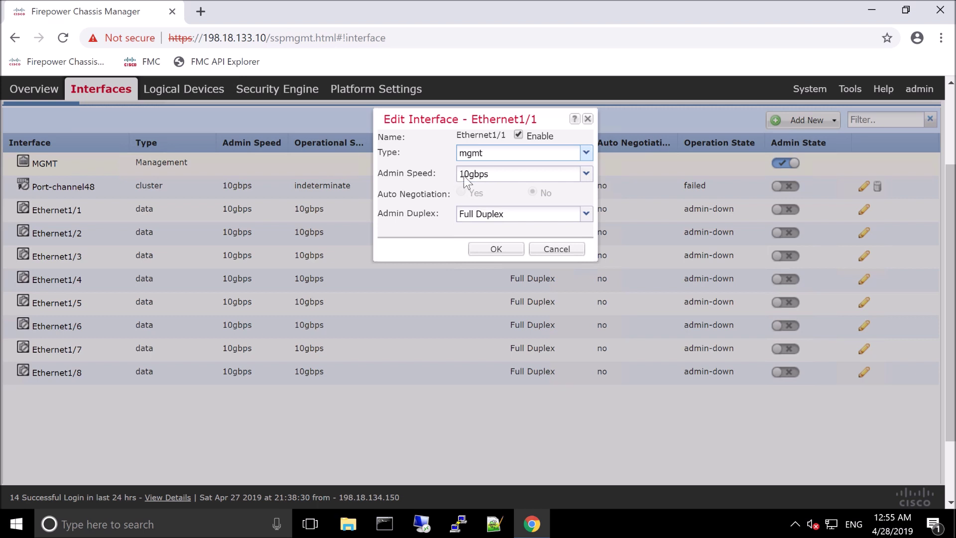
pyautogui.click(586, 175)
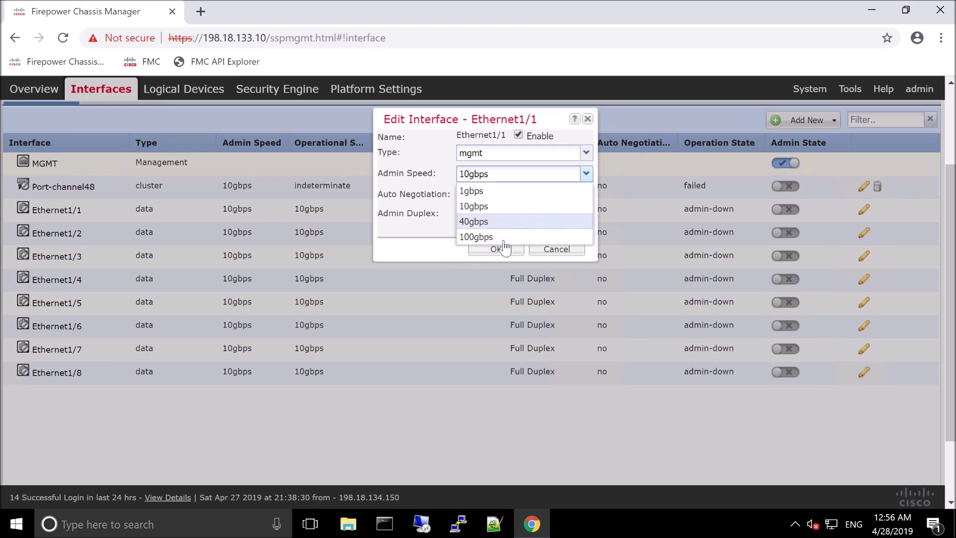
pyautogui.click(415, 217)
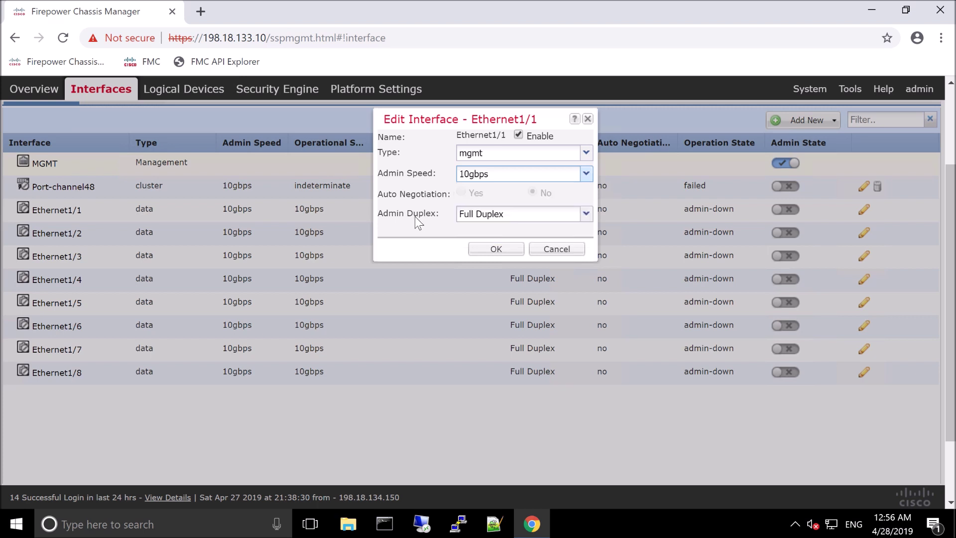
pyautogui.click(487, 255)
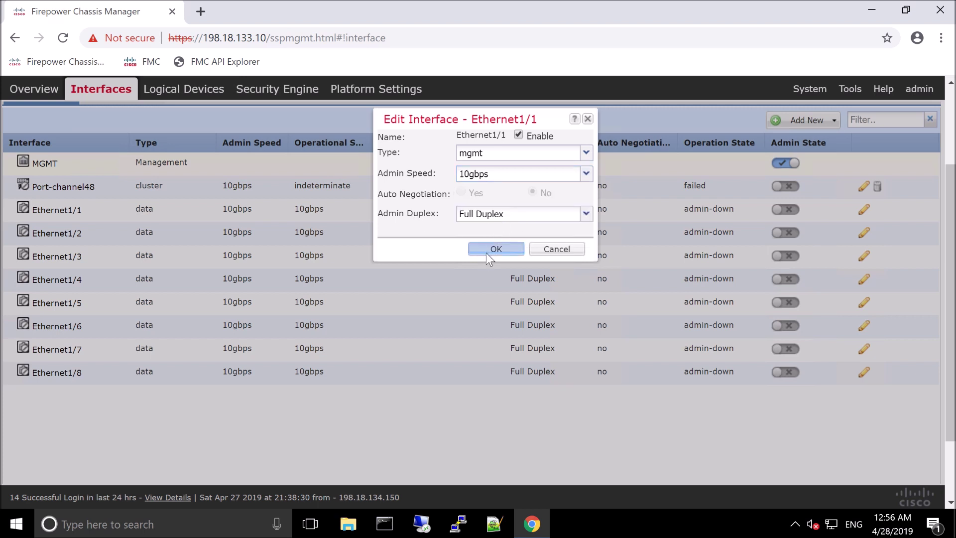
pyautogui.click(486, 252)
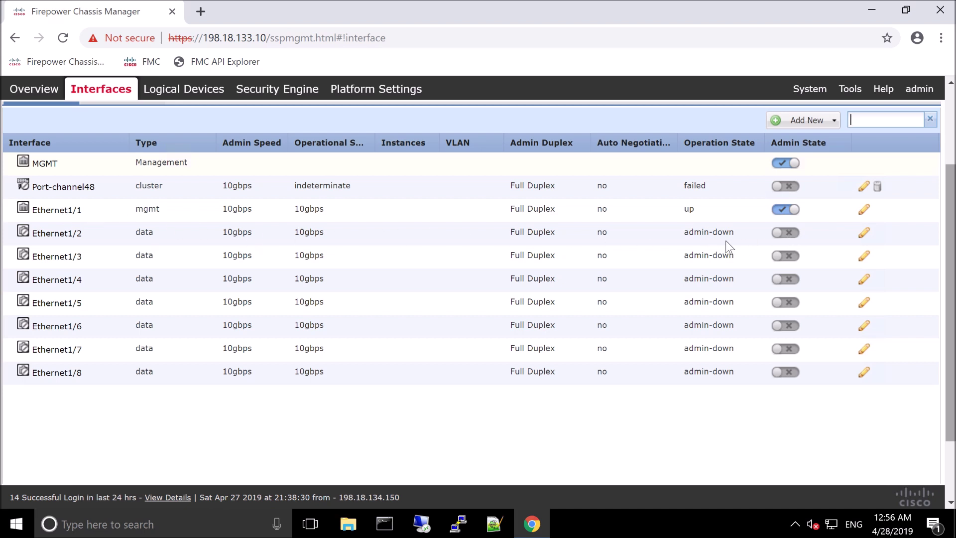
# Open Ethernet1/2's interface settings, showing type data, 10gbps, Full Duplex, not enabled
pyautogui.click(864, 234)
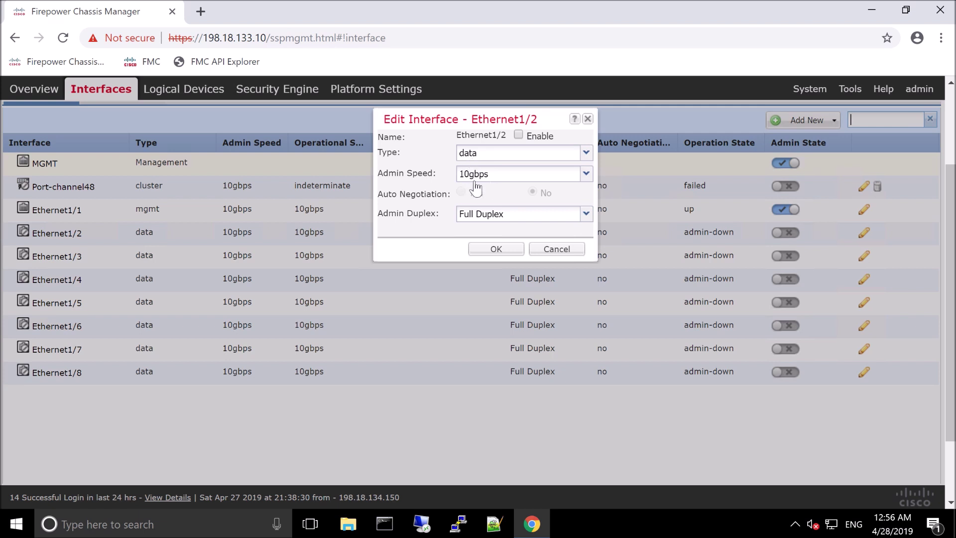
# Cancel Ethernet1/2's edit dialog, then enable Ethernet1/2, 1/3, 1/4 and 1/5, confirming each with Yes
pyautogui.click(557, 249)
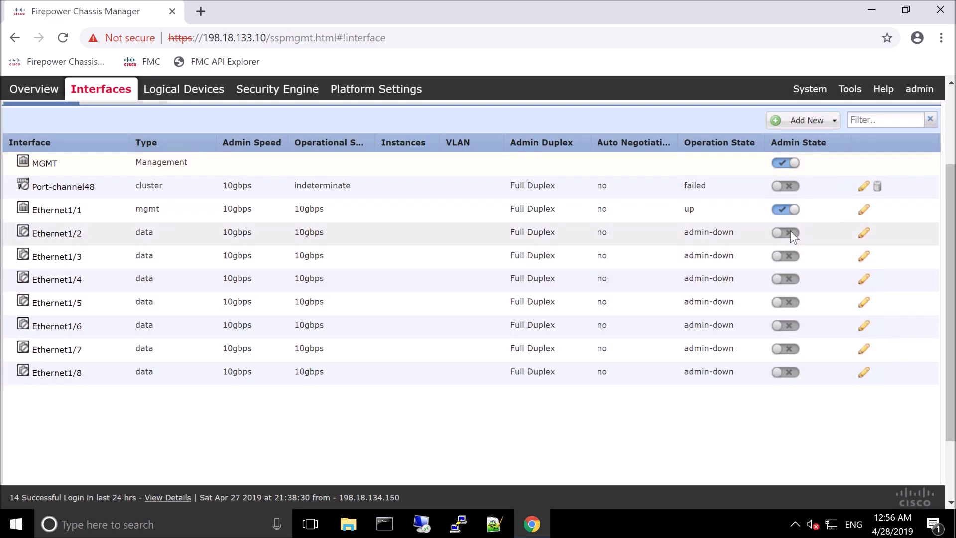
pyautogui.click(790, 231)
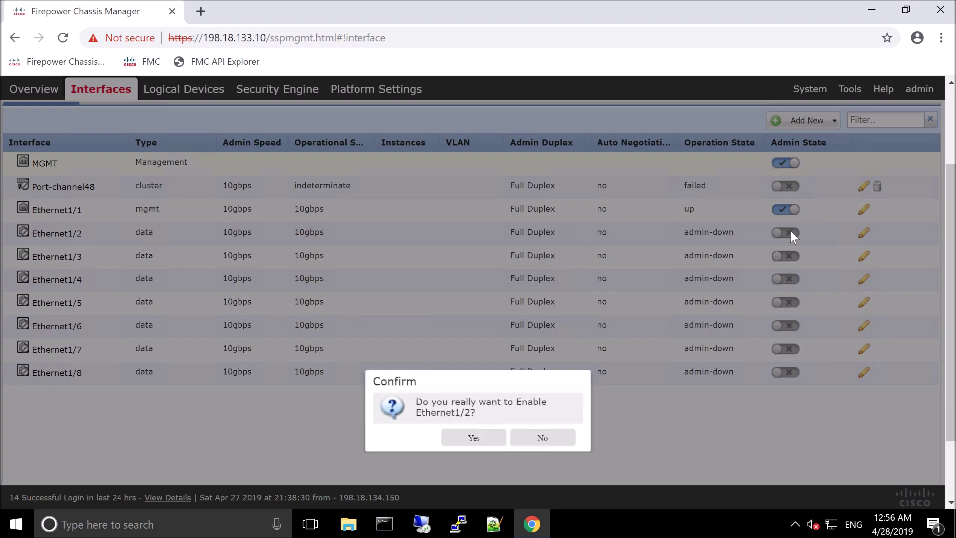
pyautogui.click(468, 438)
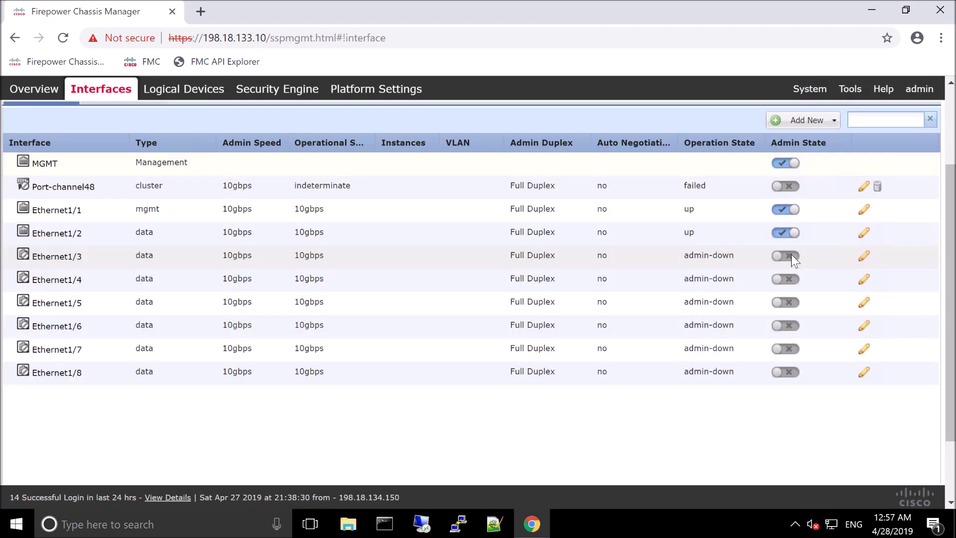
pyautogui.click(791, 255)
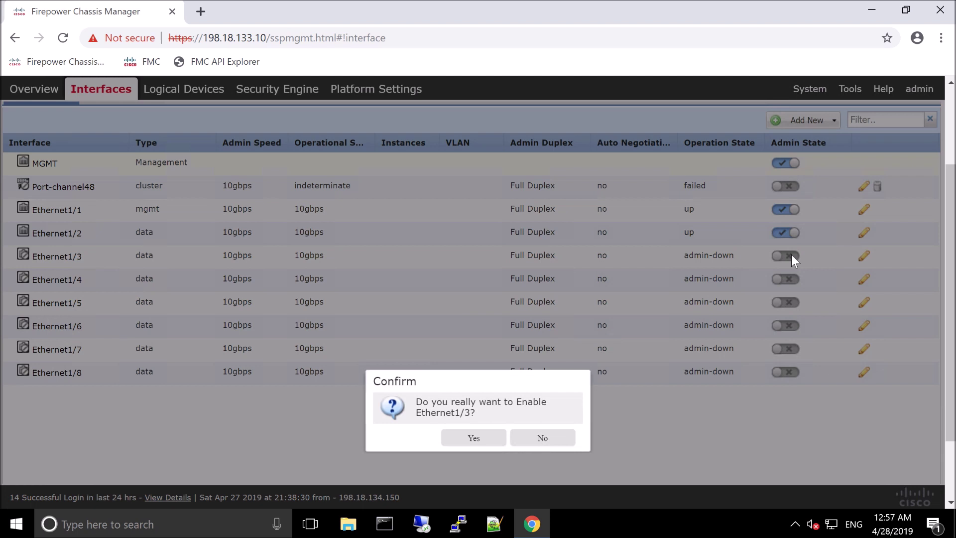
pyautogui.click(467, 443)
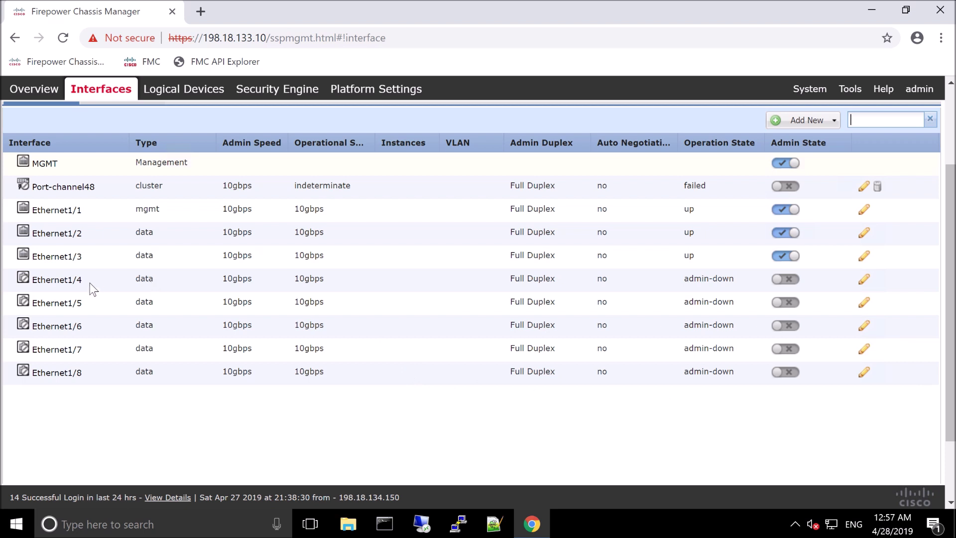
pyautogui.click(789, 279)
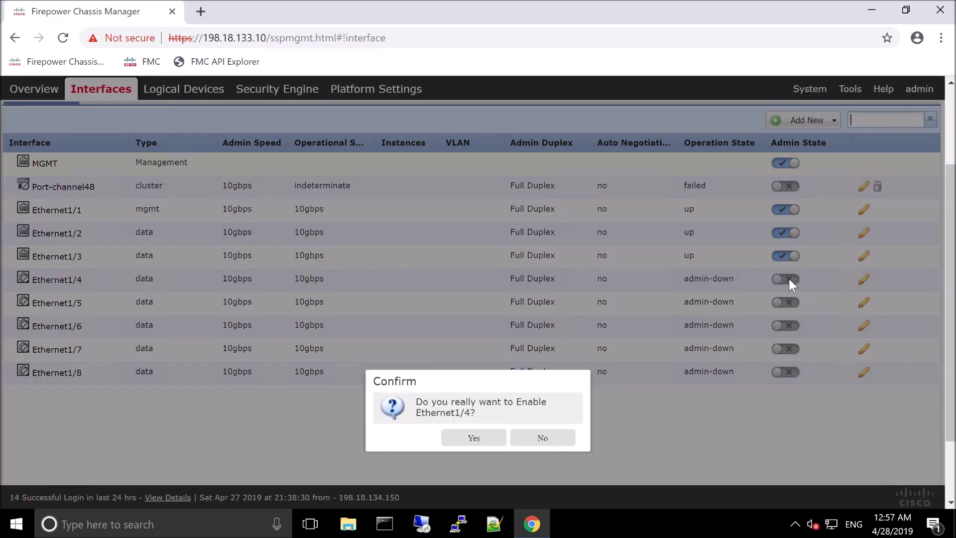
pyautogui.click(461, 440)
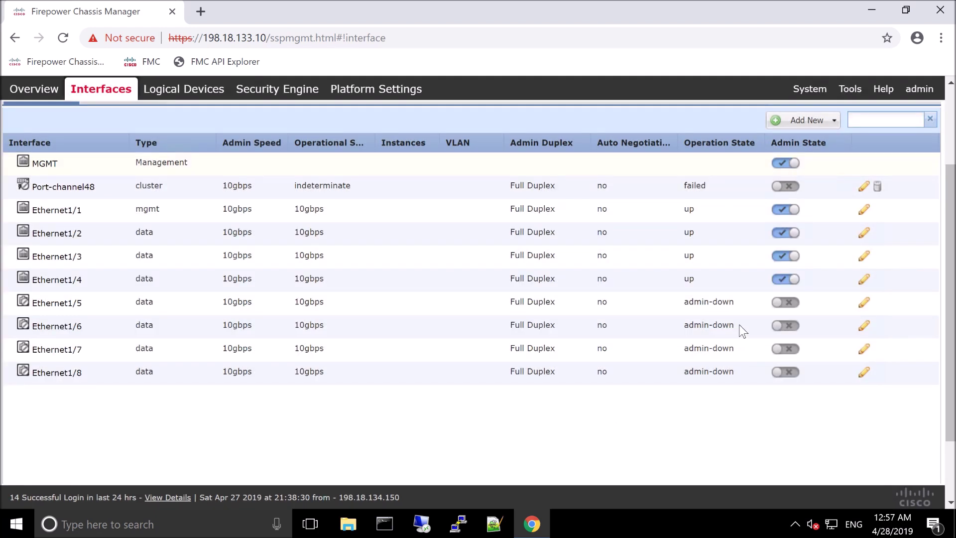
pyautogui.click(785, 302)
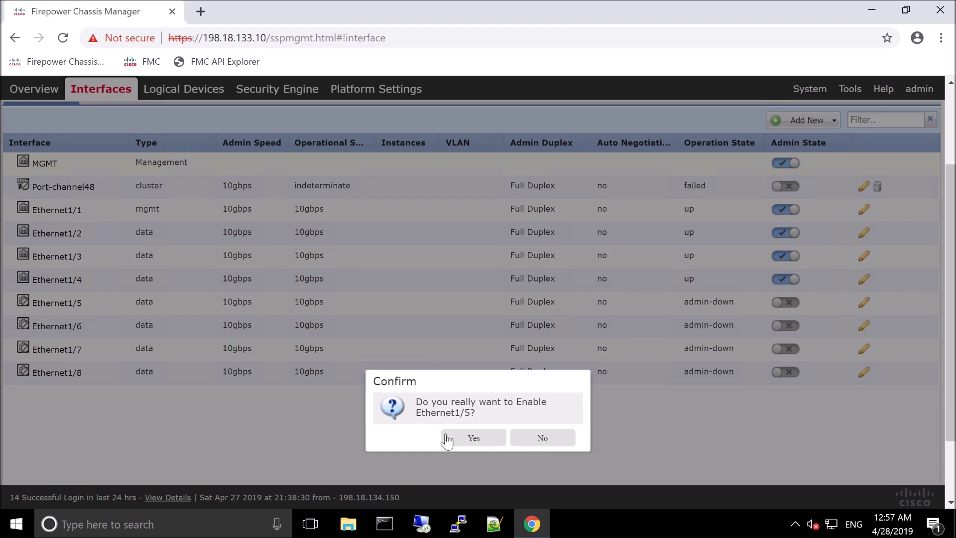
pyautogui.click(446, 436)
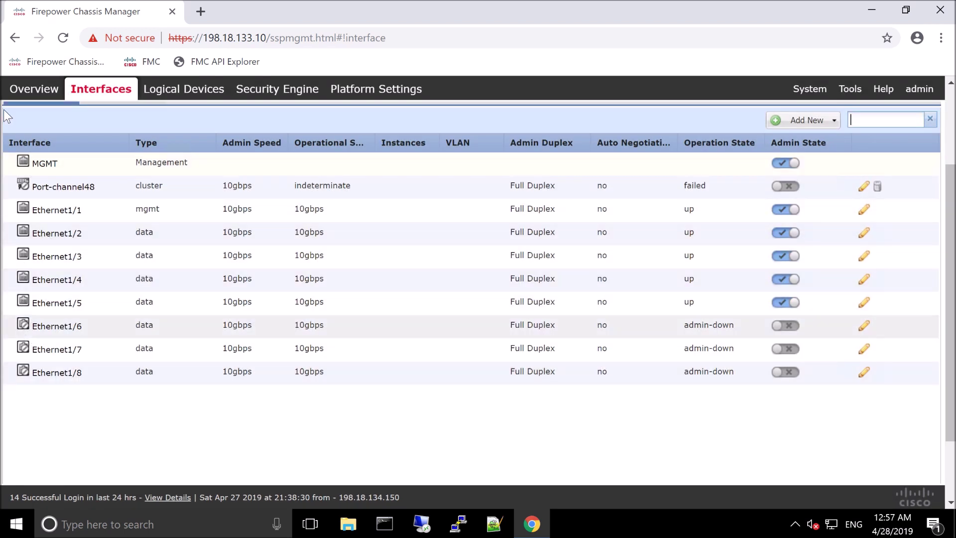
pyautogui.click(37, 88)
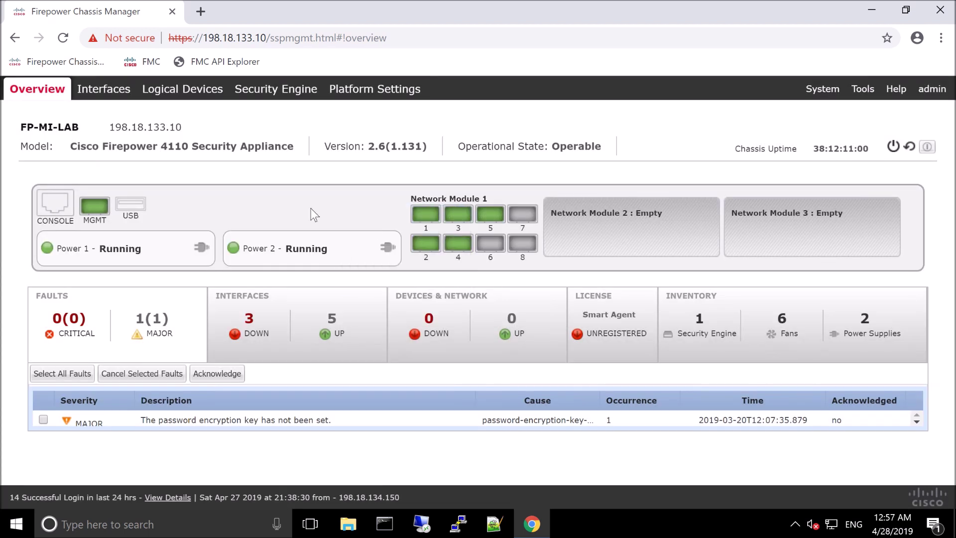
# Check the Network Module 1 ports on the Overview, then go to the Security Engine status page
pyautogui.moveTo(429, 214)
pyautogui.click(269, 92)
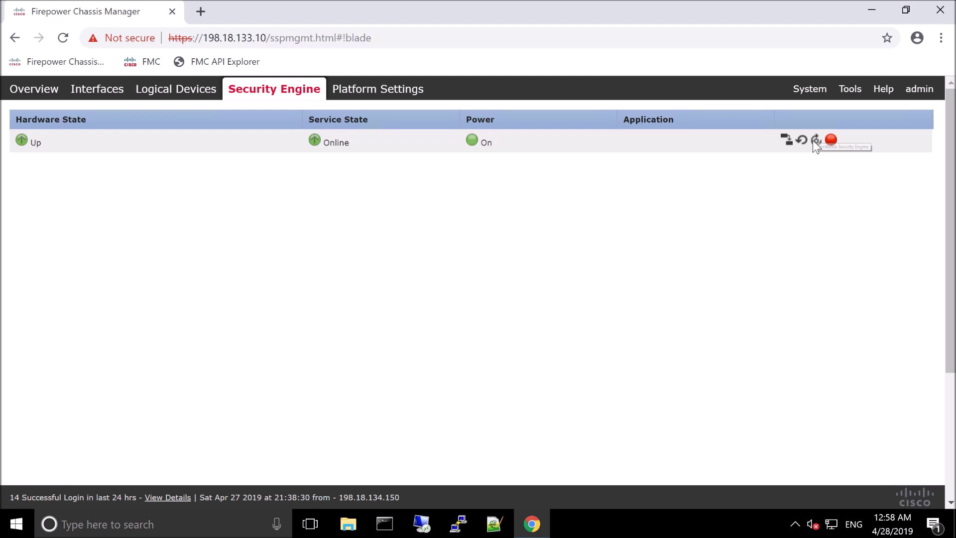
# Start re-initializing the Security Engine but decline it, leaving it Up, Online and powered On
pyautogui.click(812, 141)
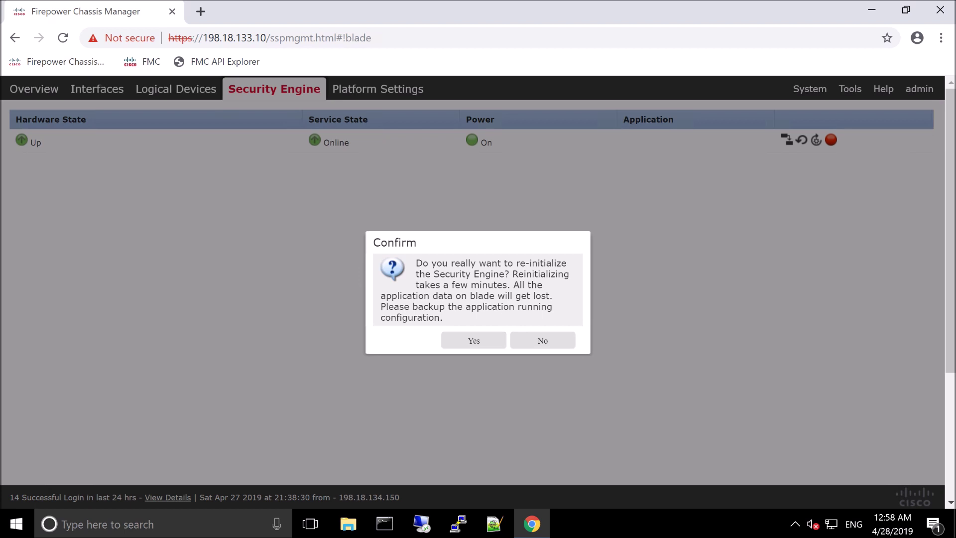
pyautogui.click(543, 341)
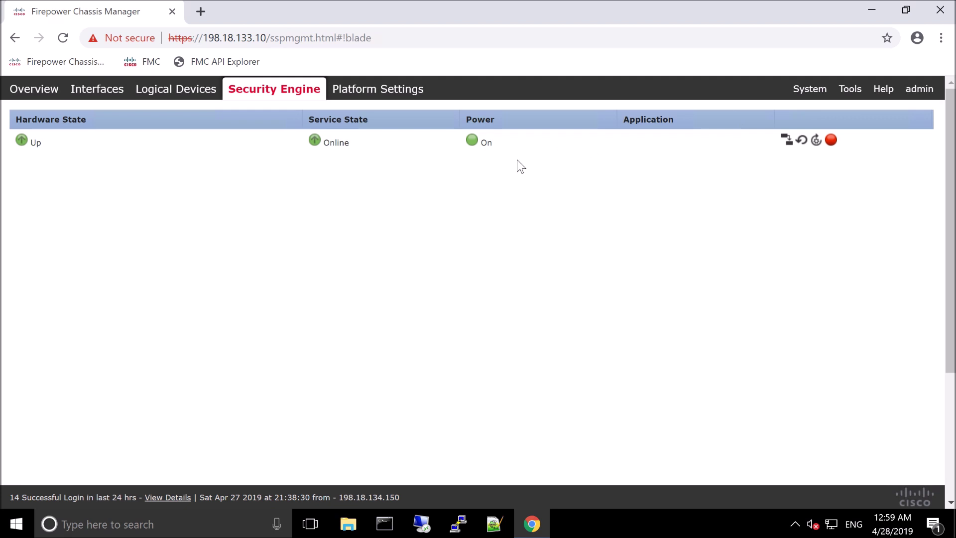
pyautogui.click(850, 89)
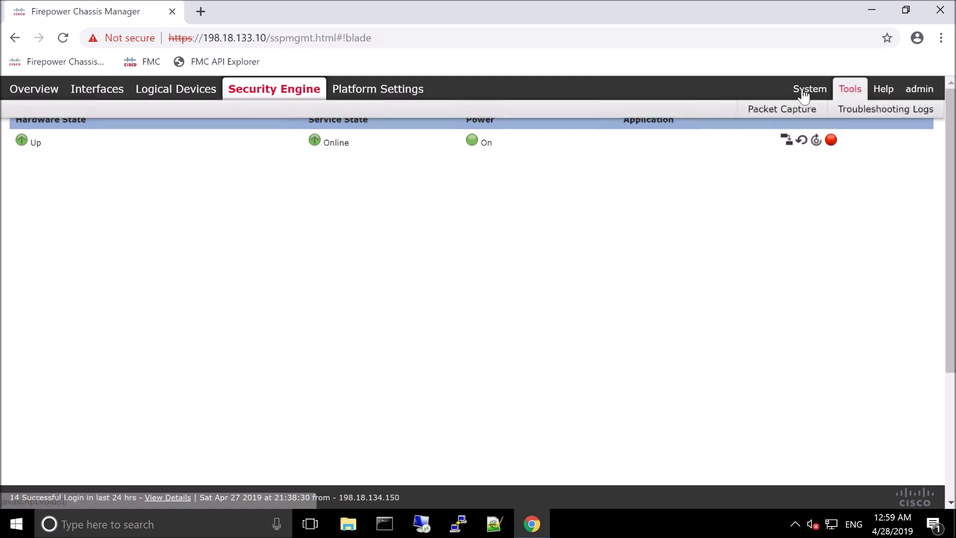
# Go to System Updates to list the available FXOS and FTD images
pyautogui.click(810, 89)
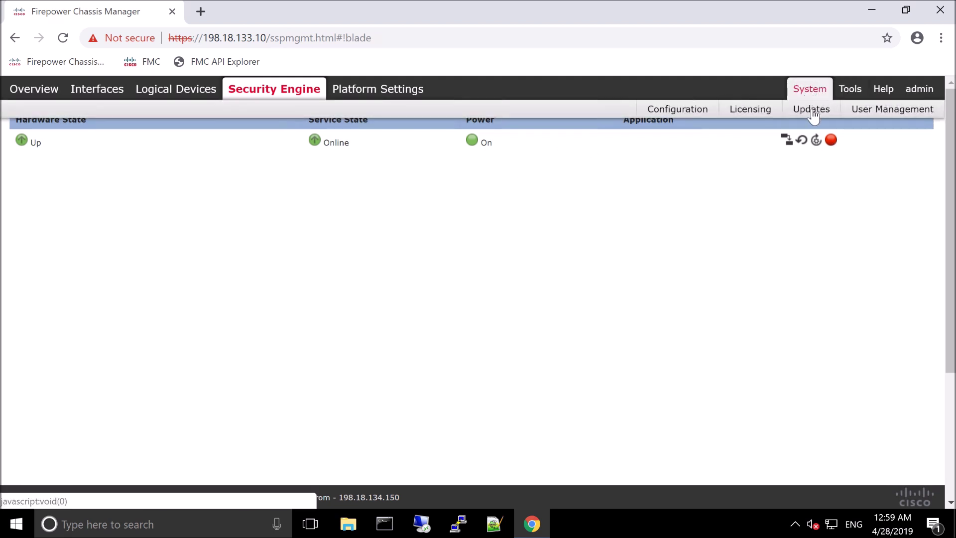
pyautogui.click(813, 112)
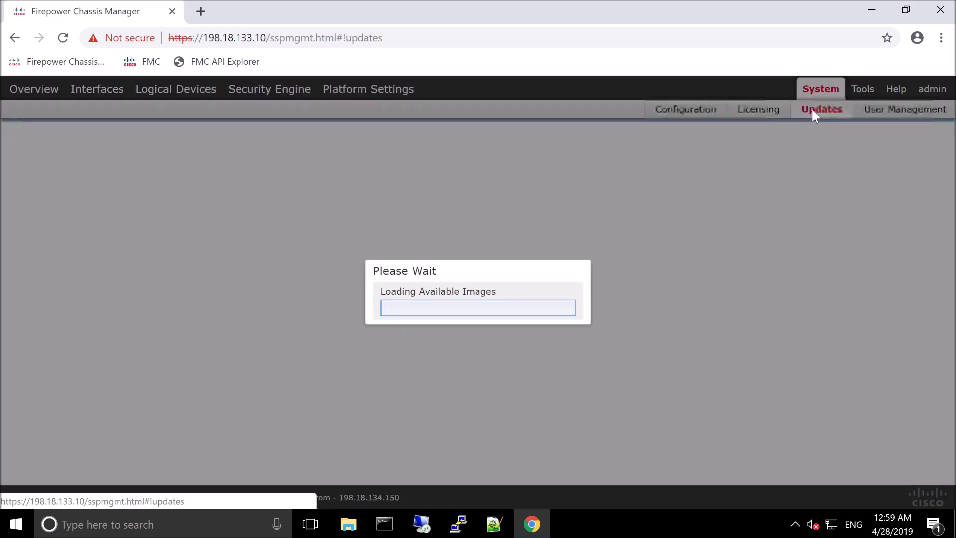